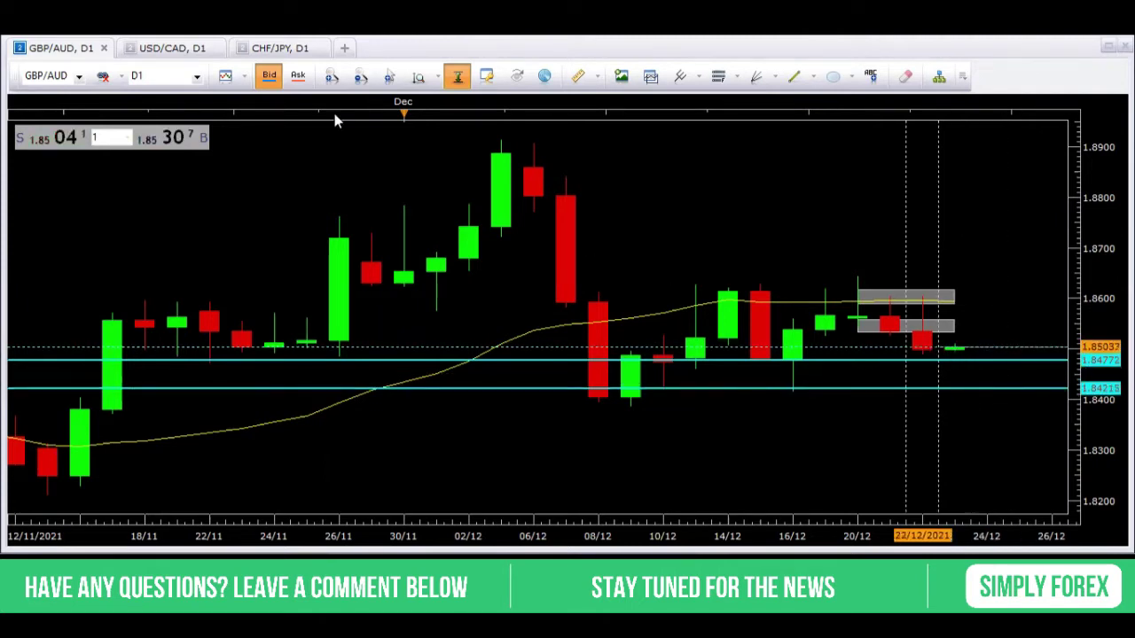
Step: Switch GBP/AUD to 1 Hour candles and compress the time axis to show more history
left_click(197, 76)
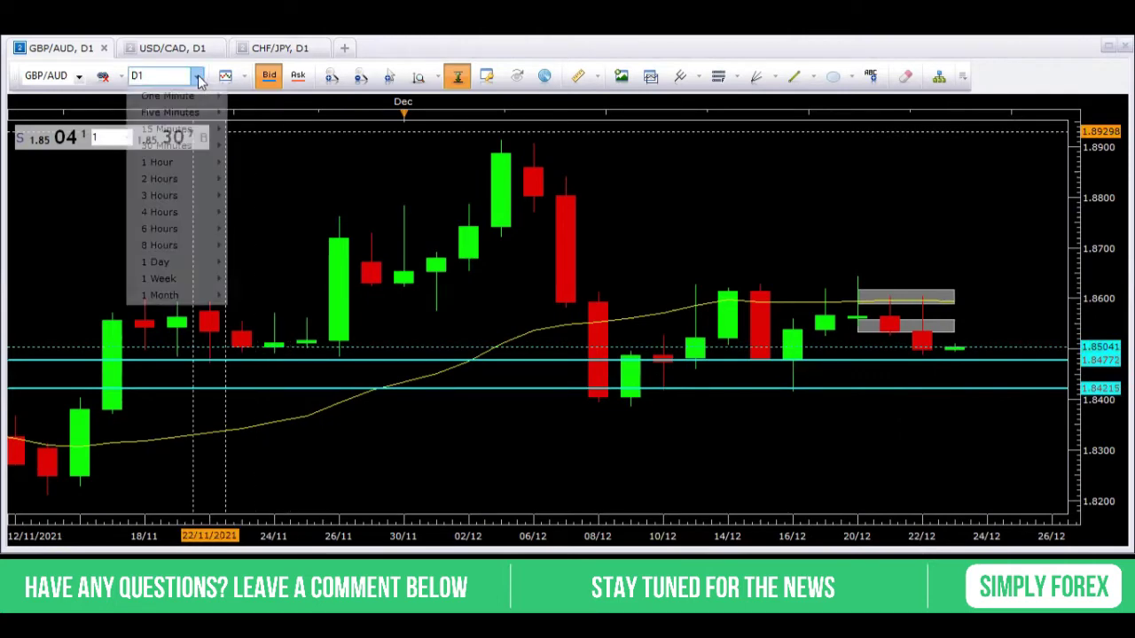
left_click(160, 165)
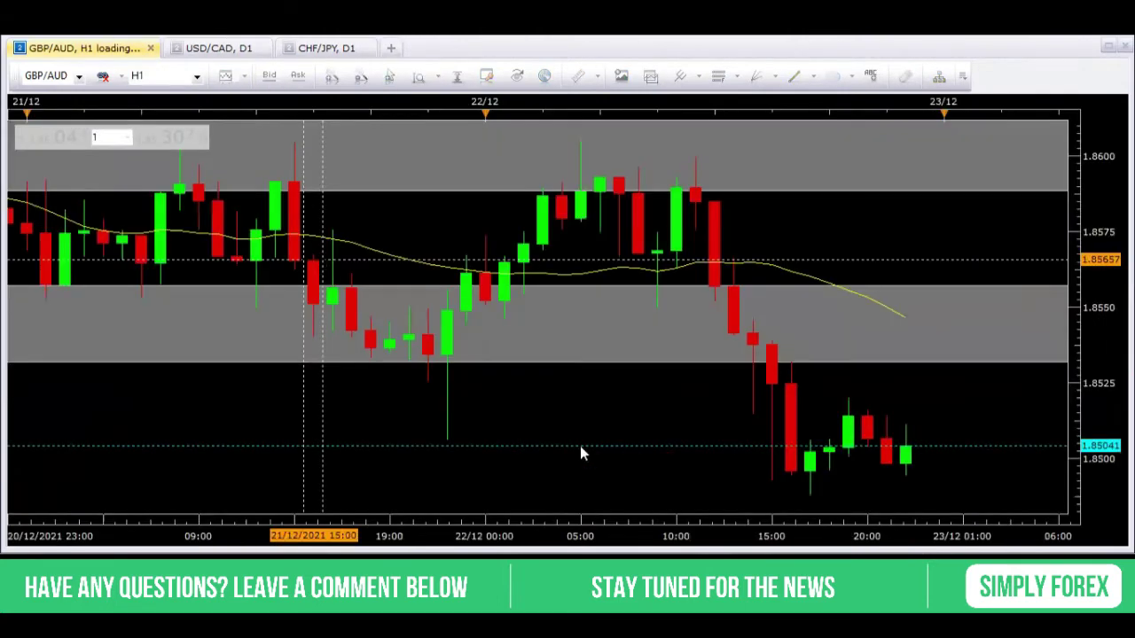
left_click_drag(531, 519, 570, 518)
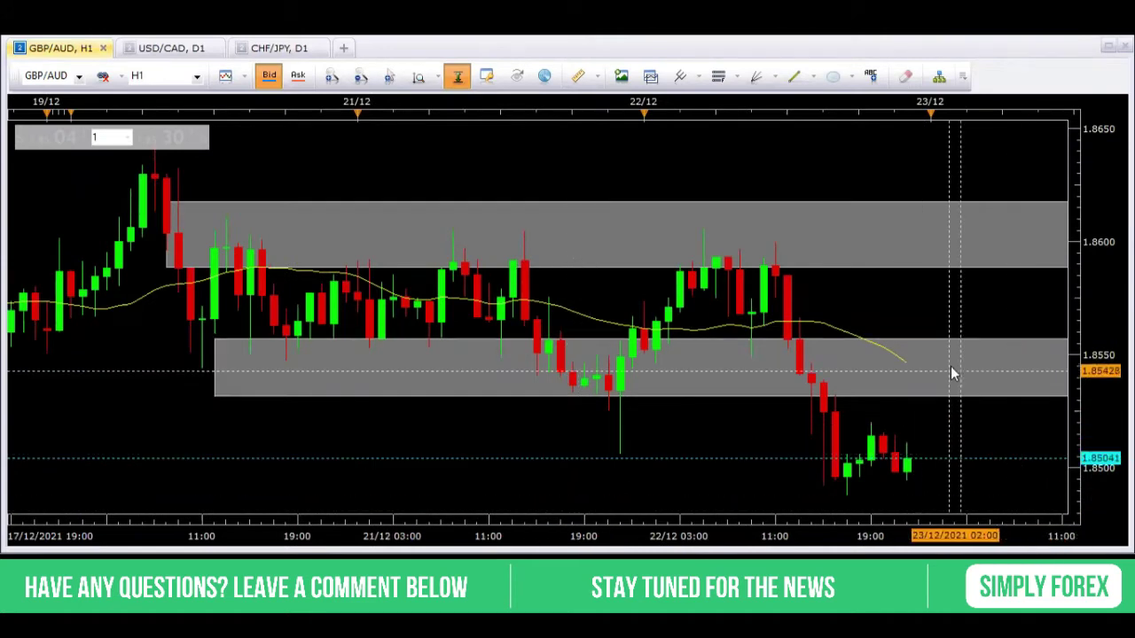
Step: Circle the lower grey zone near 1.8550 in pink and sketch a fall toward 1.8480
mouse_move(957, 351)
left_mouse_down()
mouse_move(899, 358)
mouse_move(1000, 385)
mouse_move(950, 360)
left_mouse_up()
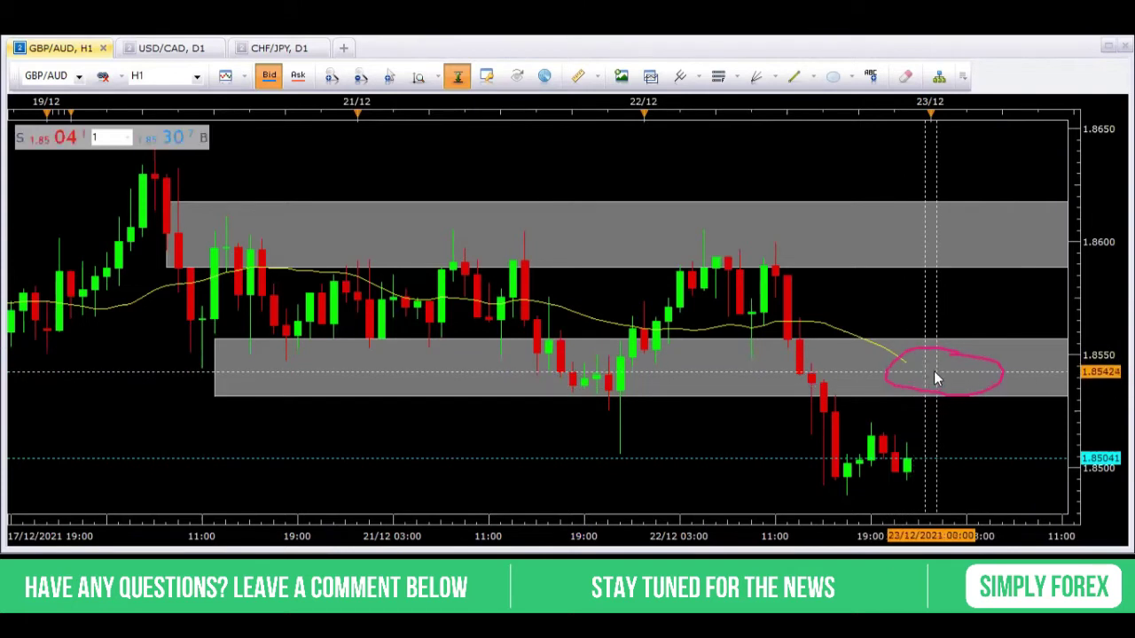
left_click_drag(942, 379, 970, 471)
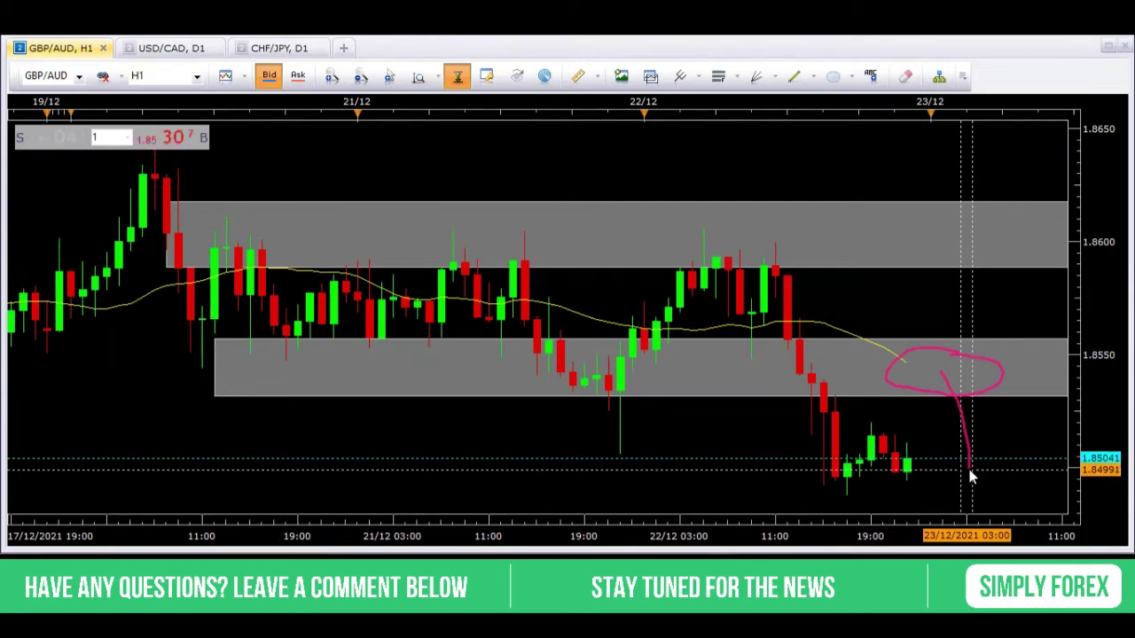
left_click_drag(968, 472, 985, 514)
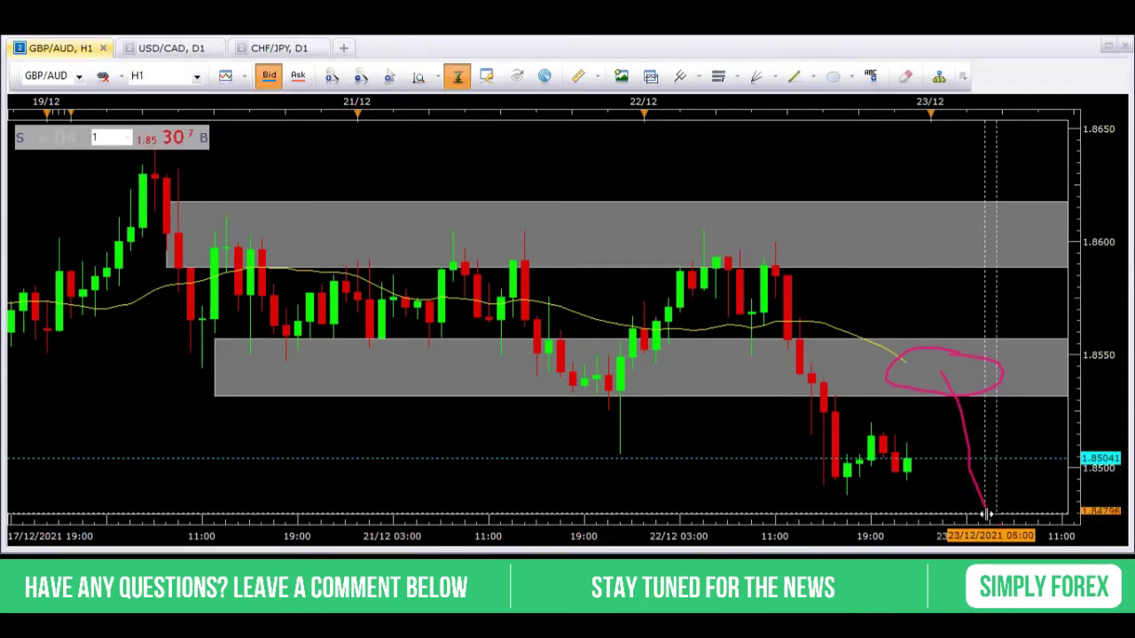
Step: Replace the drop sketch with a rally into the upper grey zone and a fall, then erase it
key("Escape")
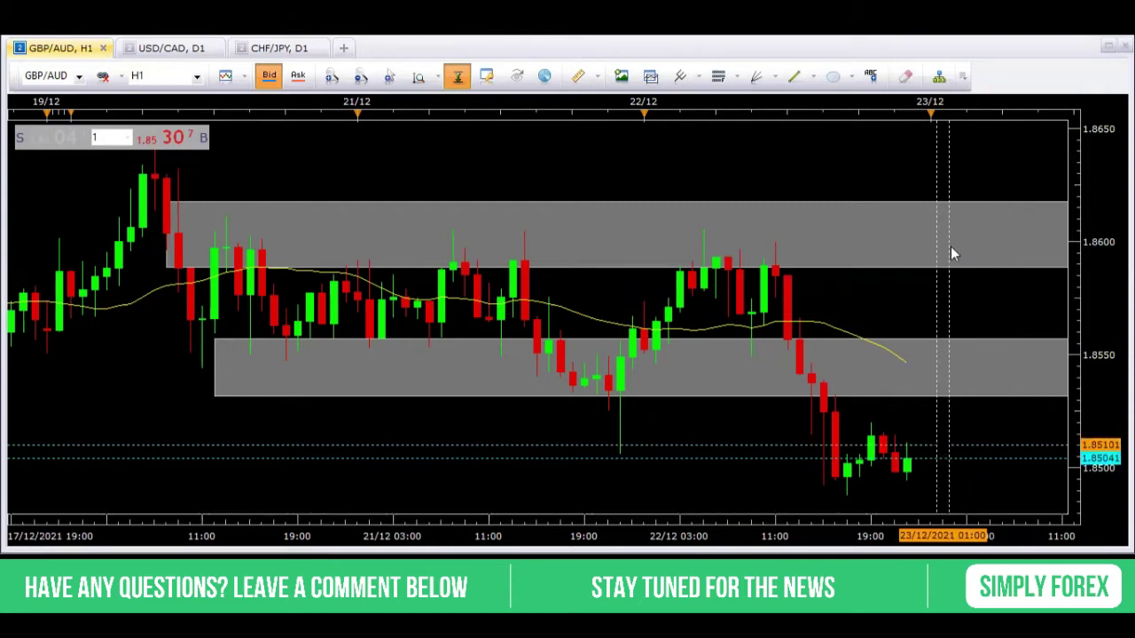
mouse_move(966, 230)
left_mouse_down()
mouse_move(897, 256)
mouse_move(970, 268)
mouse_move(988, 246)
mouse_move(959, 227)
left_mouse_up()
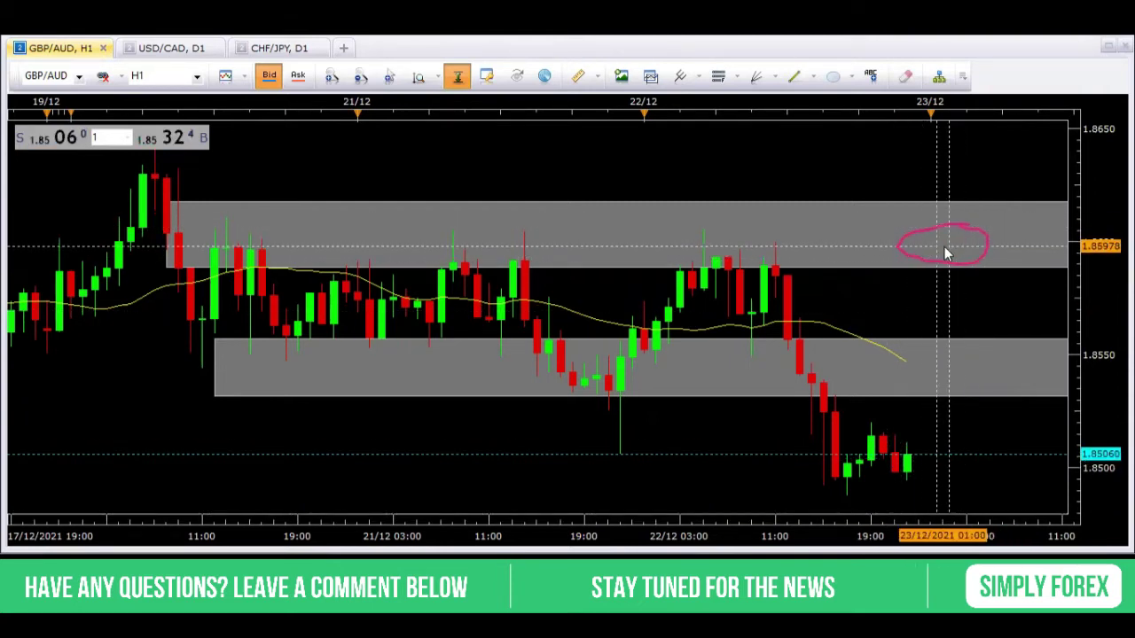
mouse_move(942, 253)
left_mouse_down()
mouse_move(982, 388)
mouse_move(986, 475)
left_mouse_up()
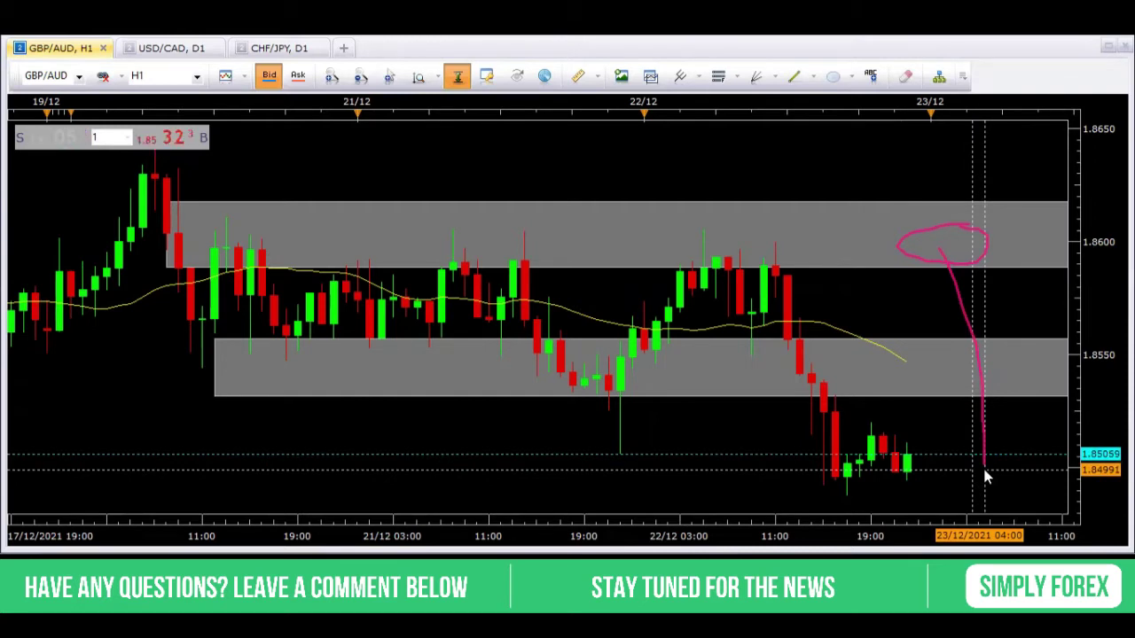
left_click_drag(986, 476, 996, 515)
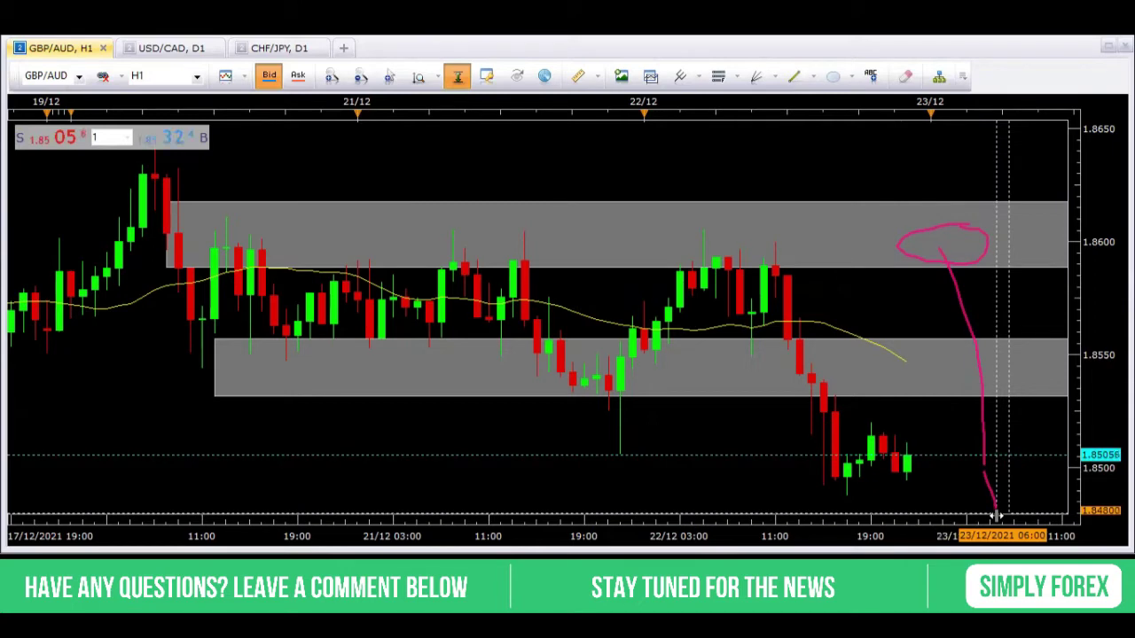
key("Escape")
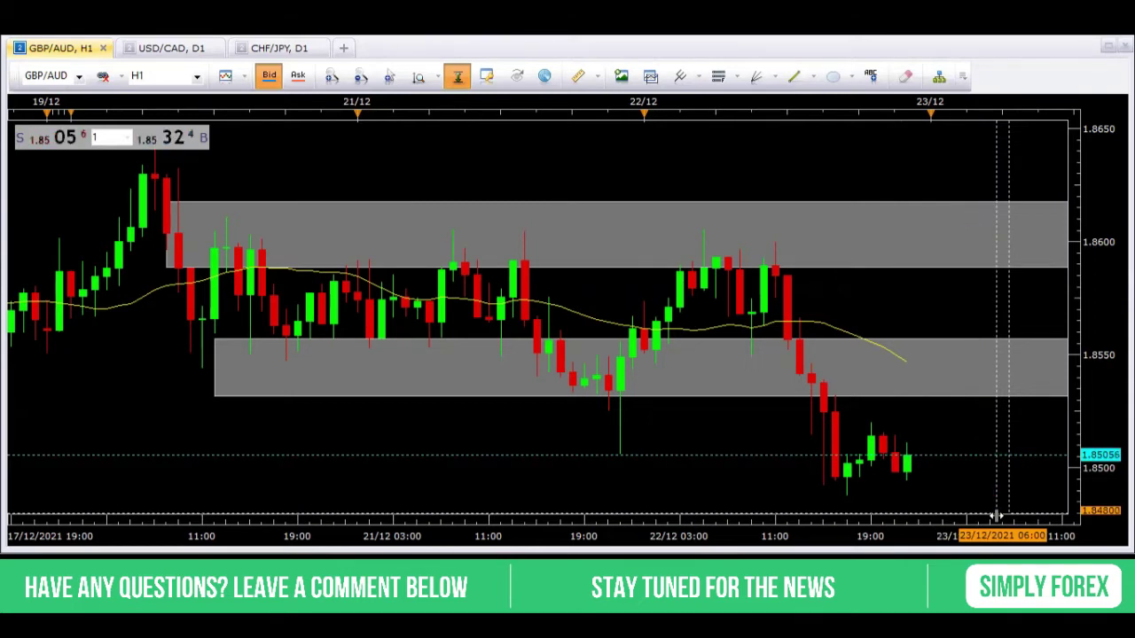
Step: Show the USD/CAD D1 chart and nudge the lower cyan level to about 1.2772
left_click(177, 49)
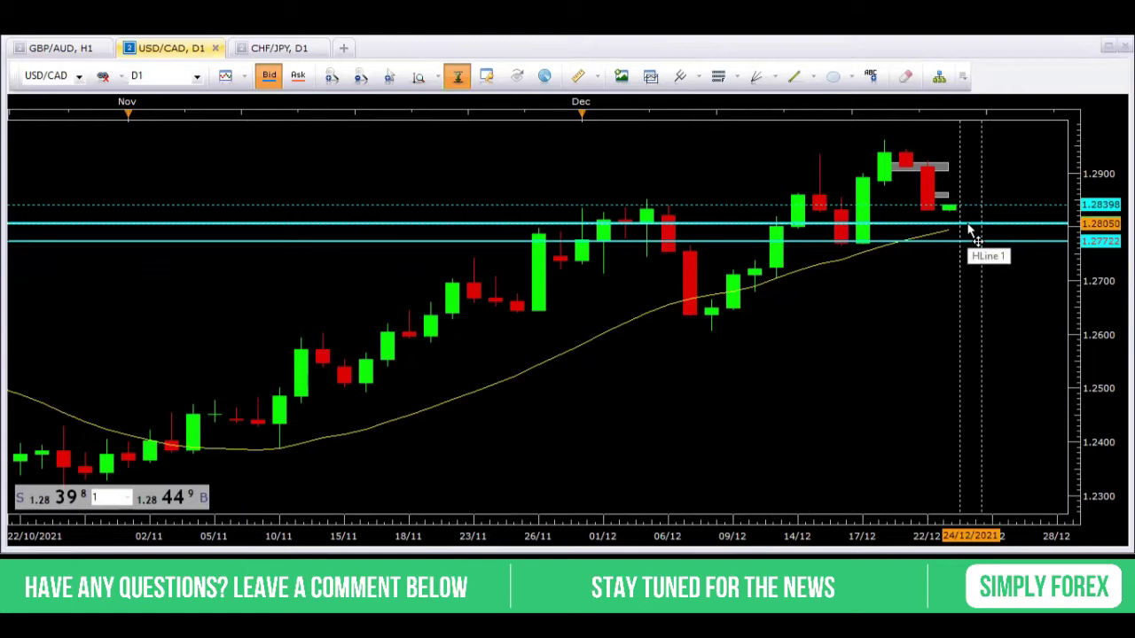
left_click_drag(970, 231, 978, 254)
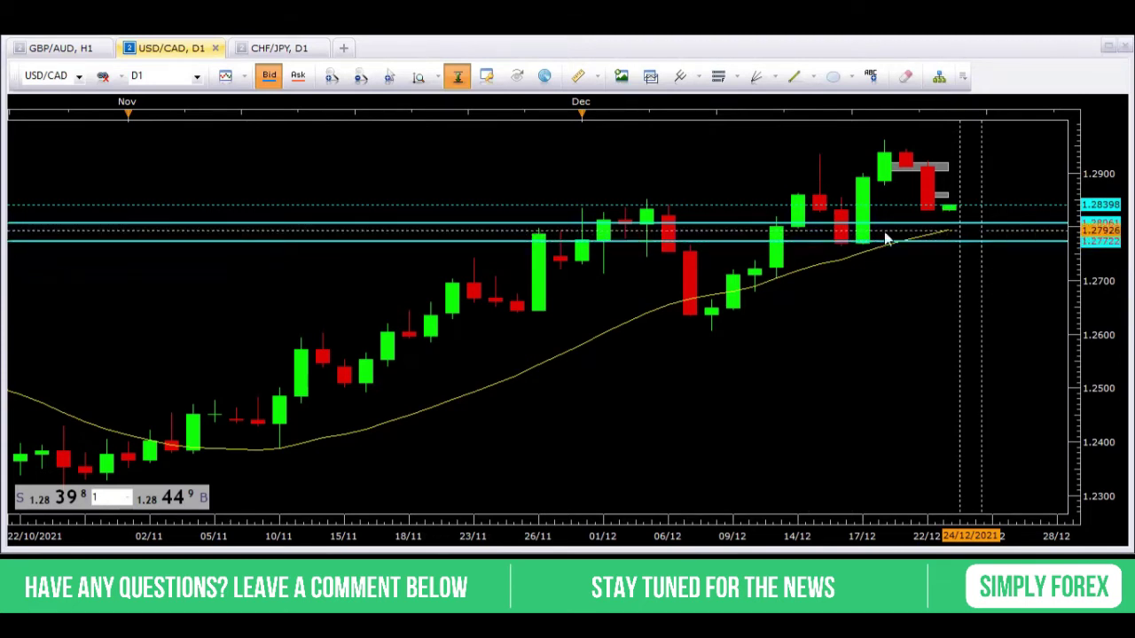
left_click(197, 76)
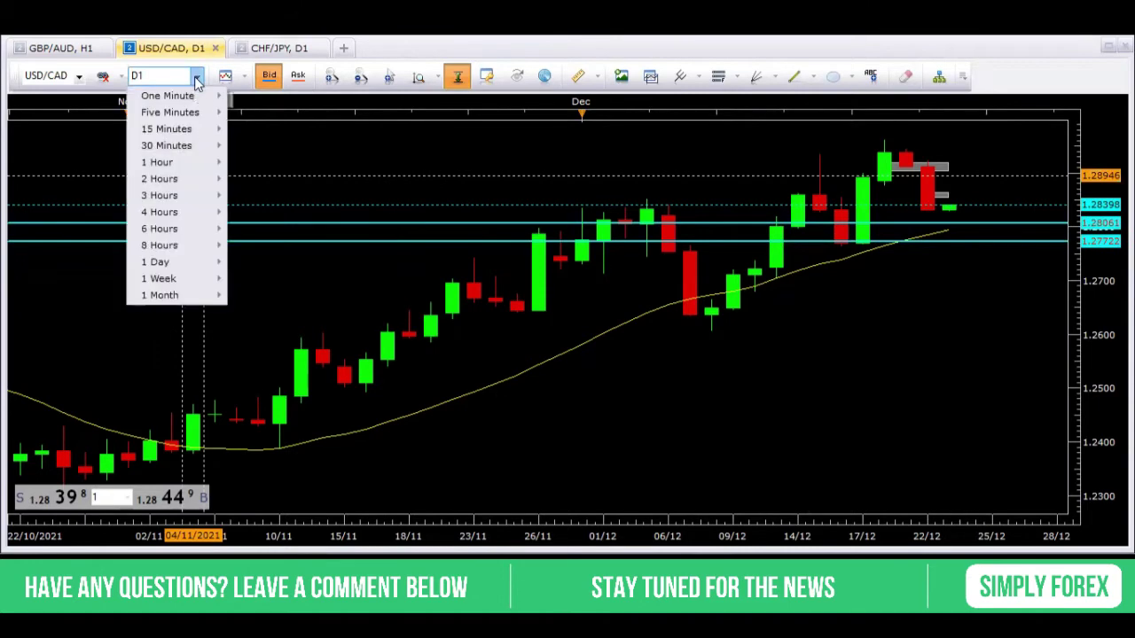
Step: Put USD/CAD on 1 Hour candles and sketch a lower-zone retest falling to the 1.27722 level
left_click(171, 160)
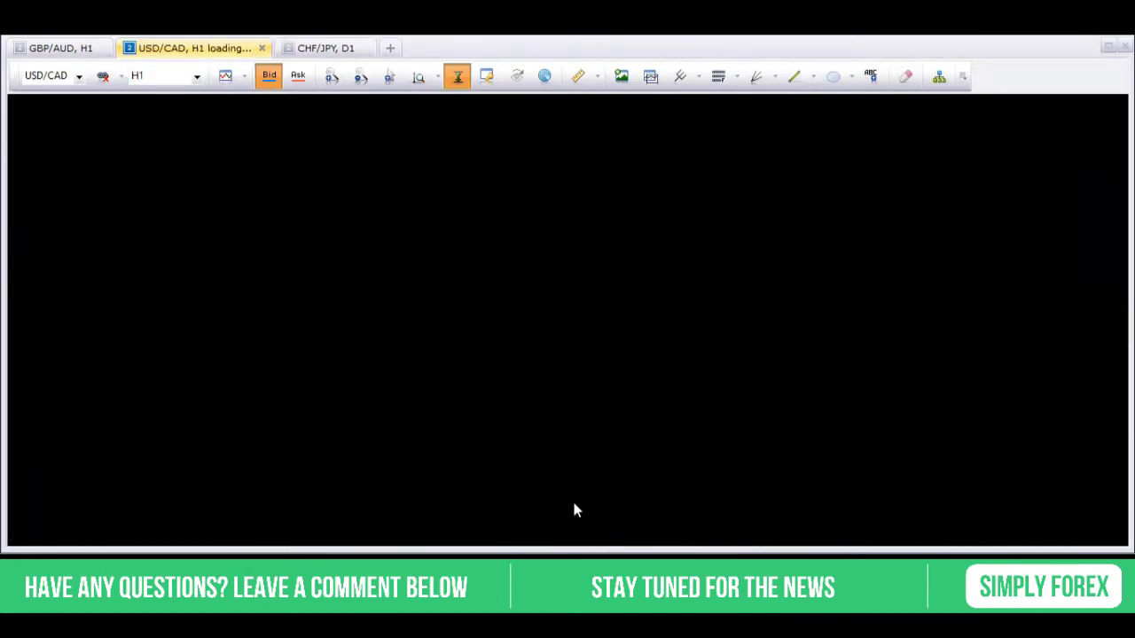
left_click_drag(577, 518, 609, 514)
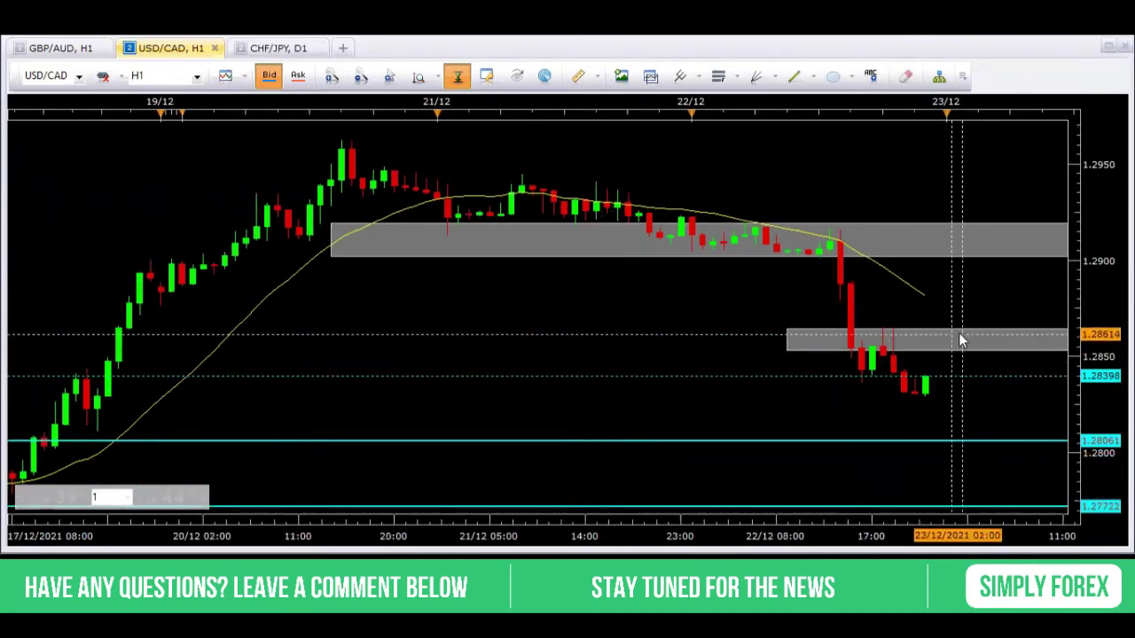
mouse_move(942, 338)
left_mouse_down()
mouse_move(930, 357)
mouse_move(958, 341)
mouse_move(968, 353)
left_mouse_up()
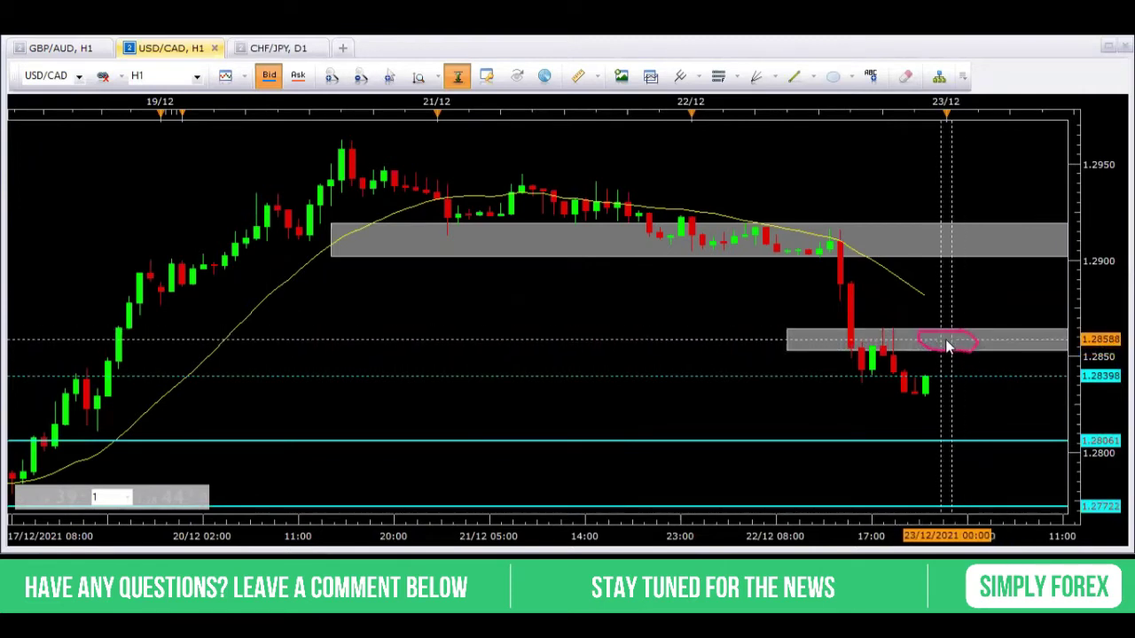
left_click_drag(952, 347, 1002, 511)
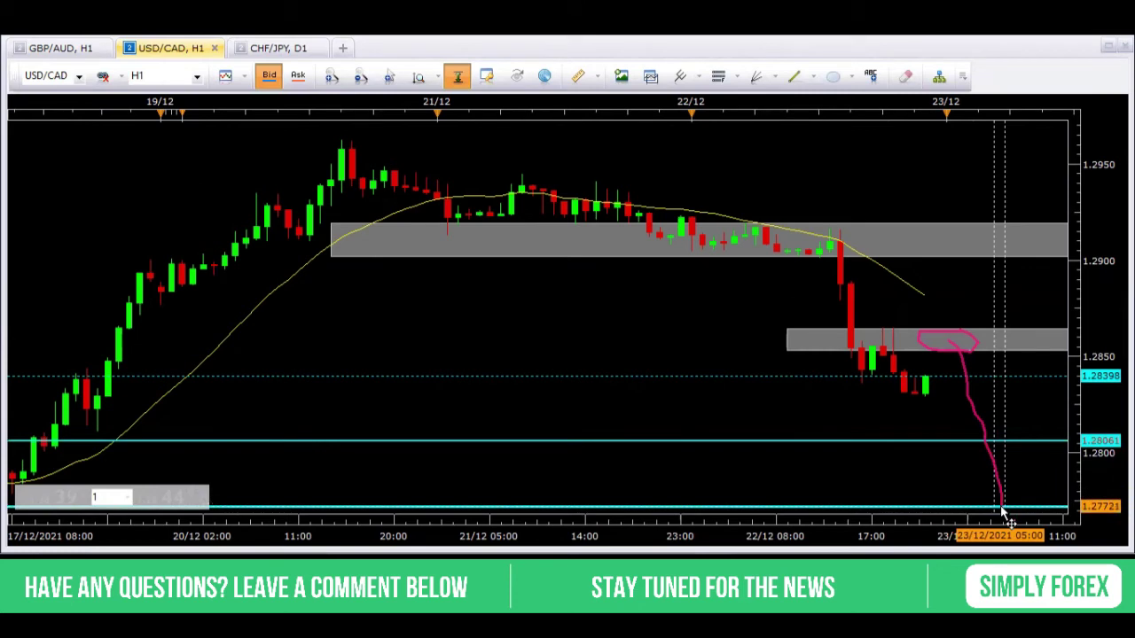
left_click_drag(1002, 512, 1002, 512)
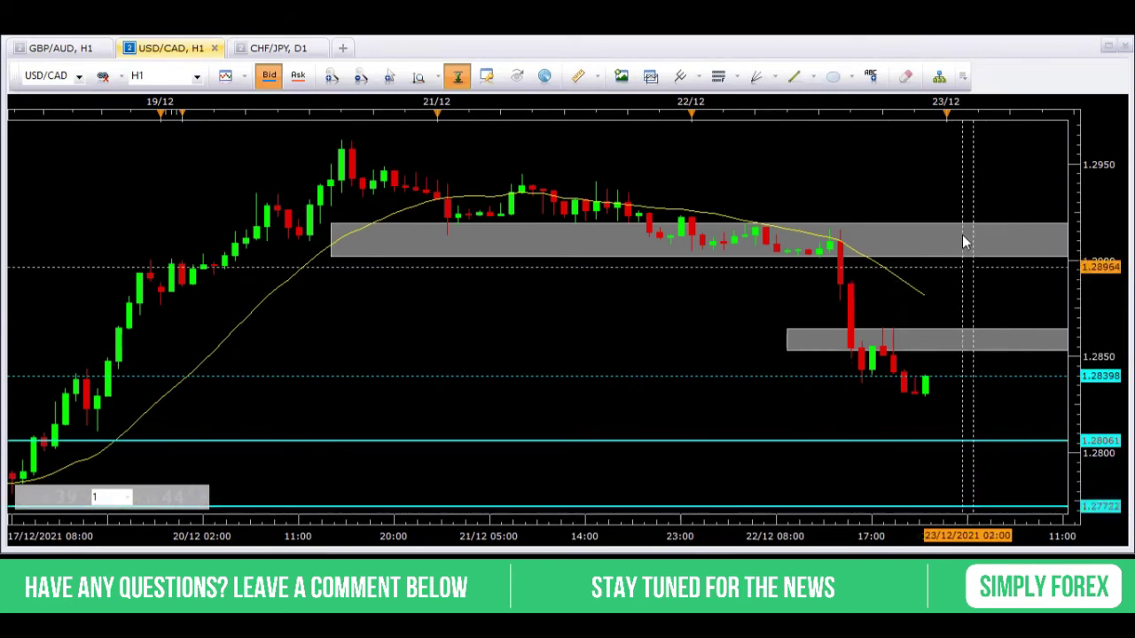
mouse_move(967, 233)
left_mouse_down()
mouse_move(927, 239)
mouse_move(955, 259)
mouse_move(985, 239)
mouse_move(956, 236)
left_mouse_up()
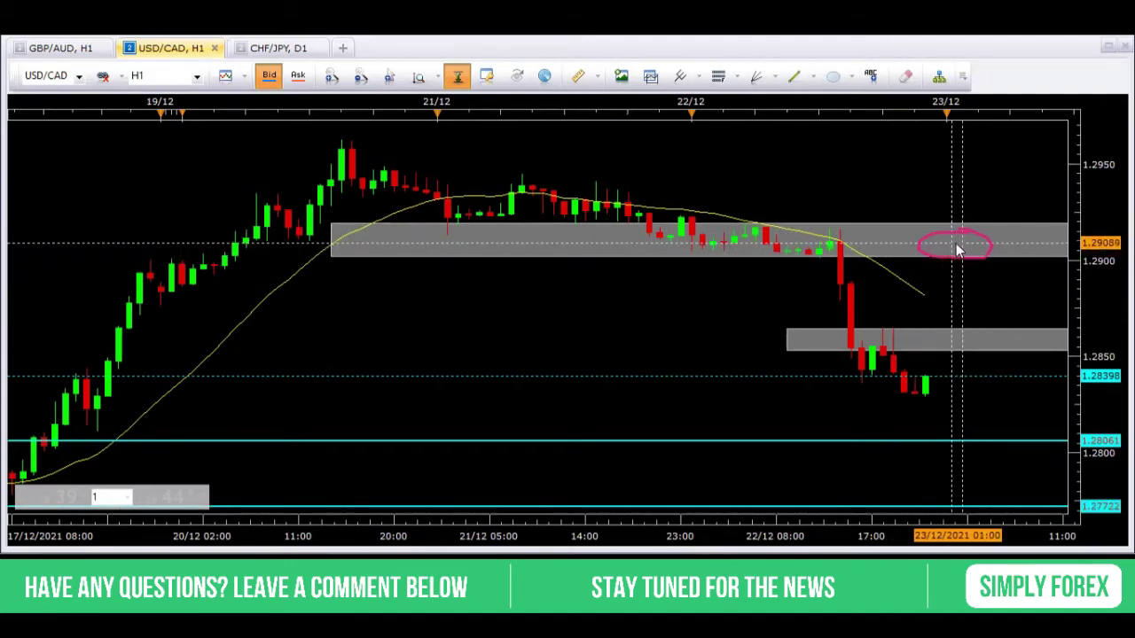
mouse_move(959, 233)
left_mouse_down()
mouse_move(988, 322)
mouse_move(991, 381)
left_mouse_up()
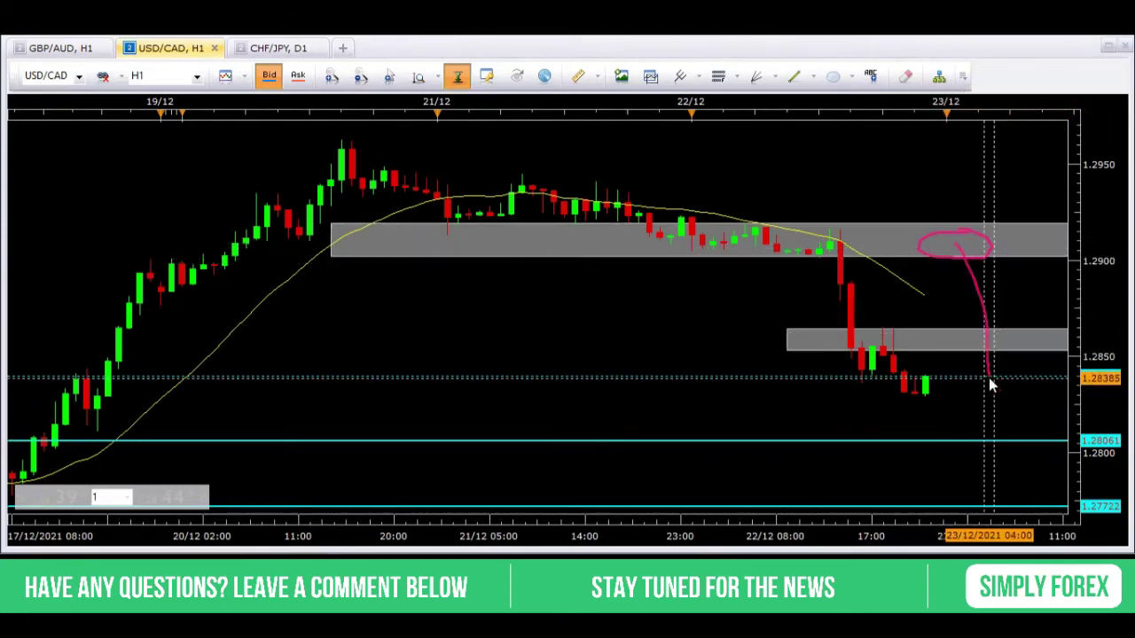
left_click_drag(991, 387, 1029, 518)
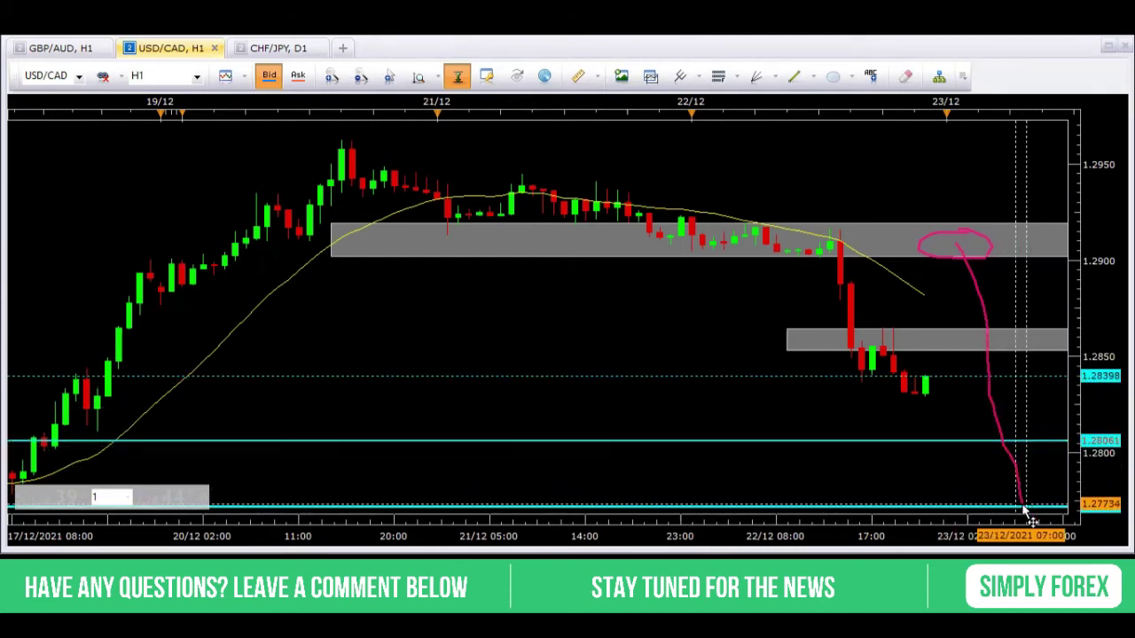
key("Escape")
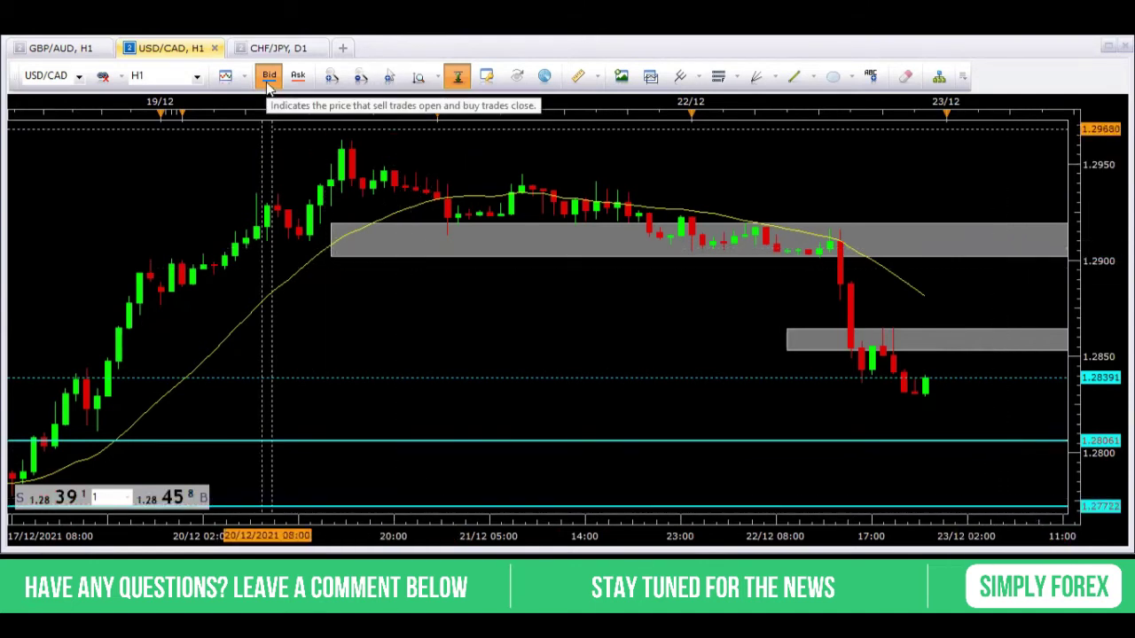
left_click(270, 50)
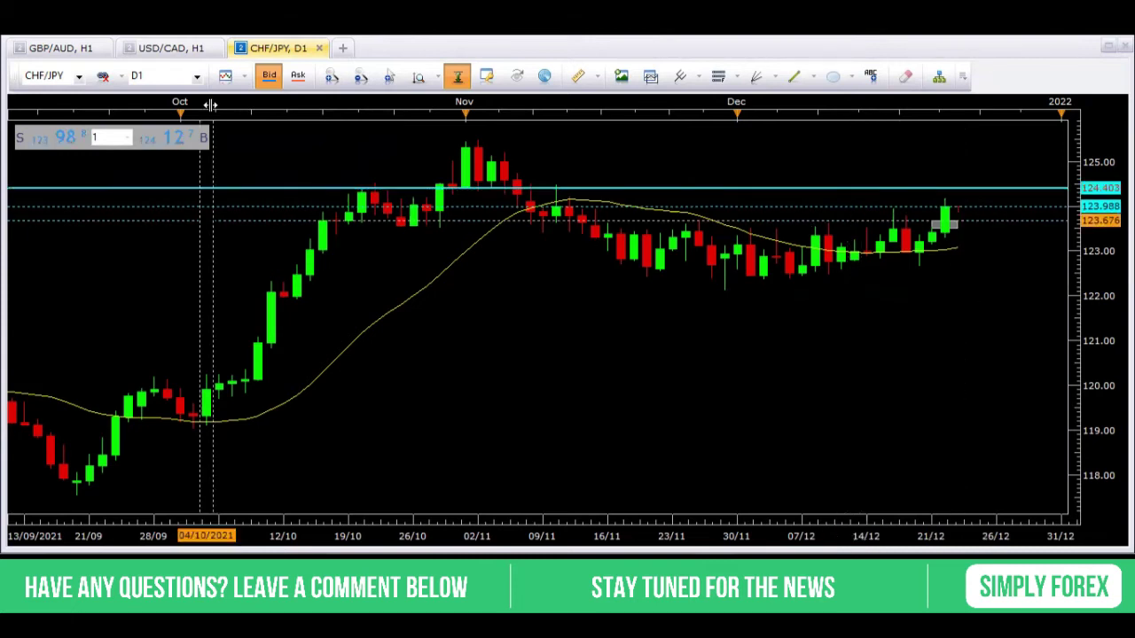
Step: Open the timeframe list on the CHF/JPY daily chart
left_click(196, 75)
Step: Set CHF/JPY to 1 Hour candles, circle the ~123.60 grey zone and sketch a rally to the chart top
left_click(158, 162)
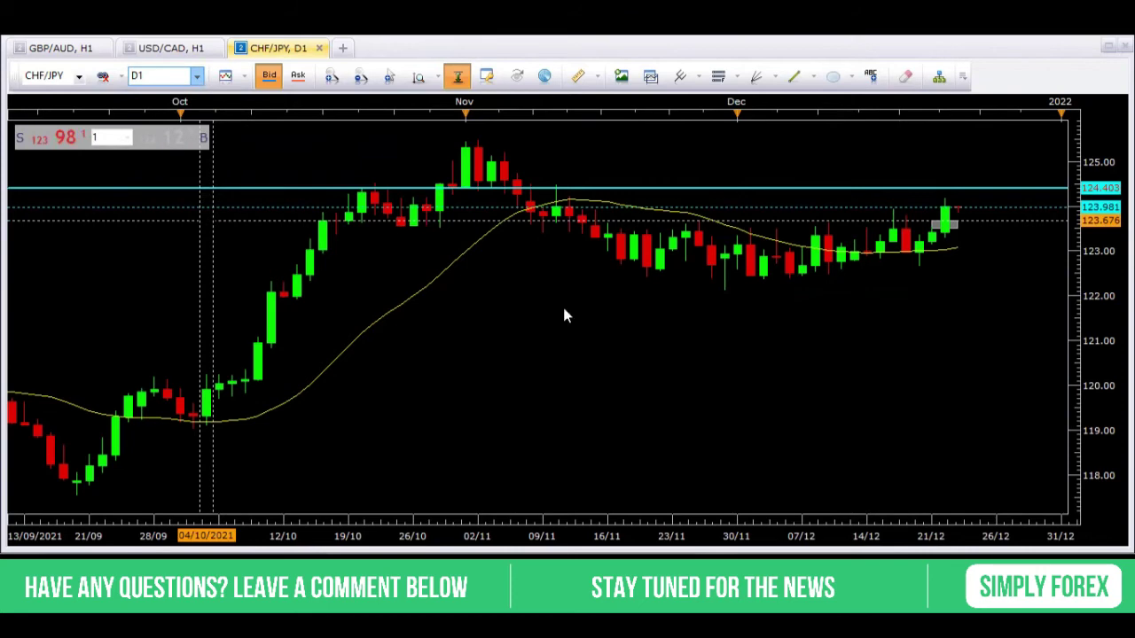
scroll(1022, 399, "down", 2)
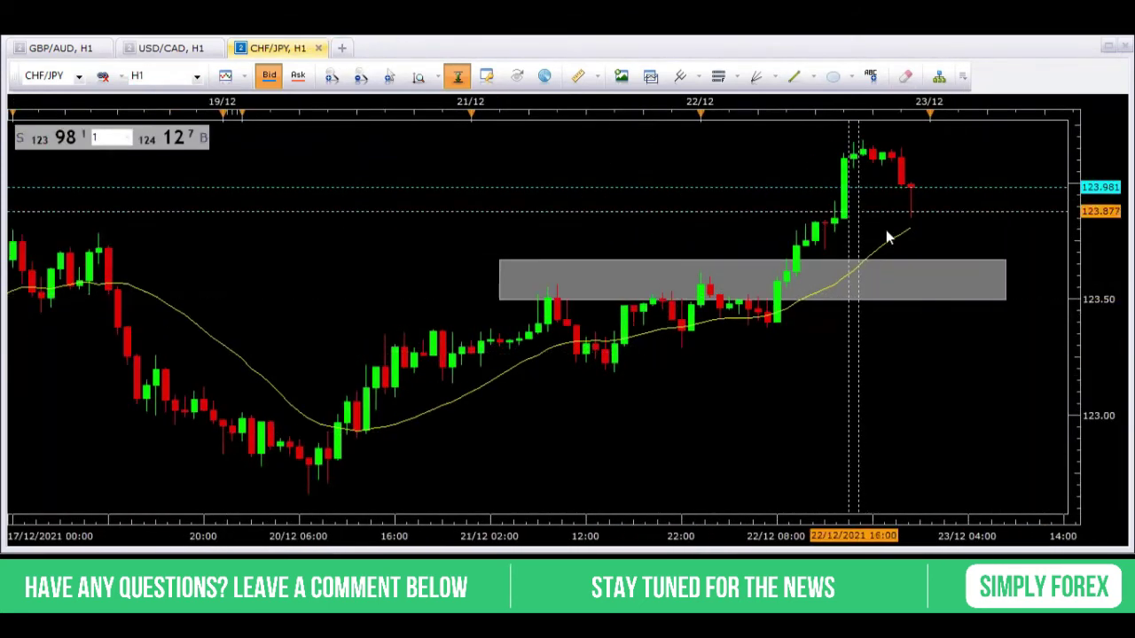
mouse_move(933, 264)
left_mouse_down()
mouse_move(876, 282)
mouse_move(982, 283)
mouse_move(926, 265)
left_mouse_up()
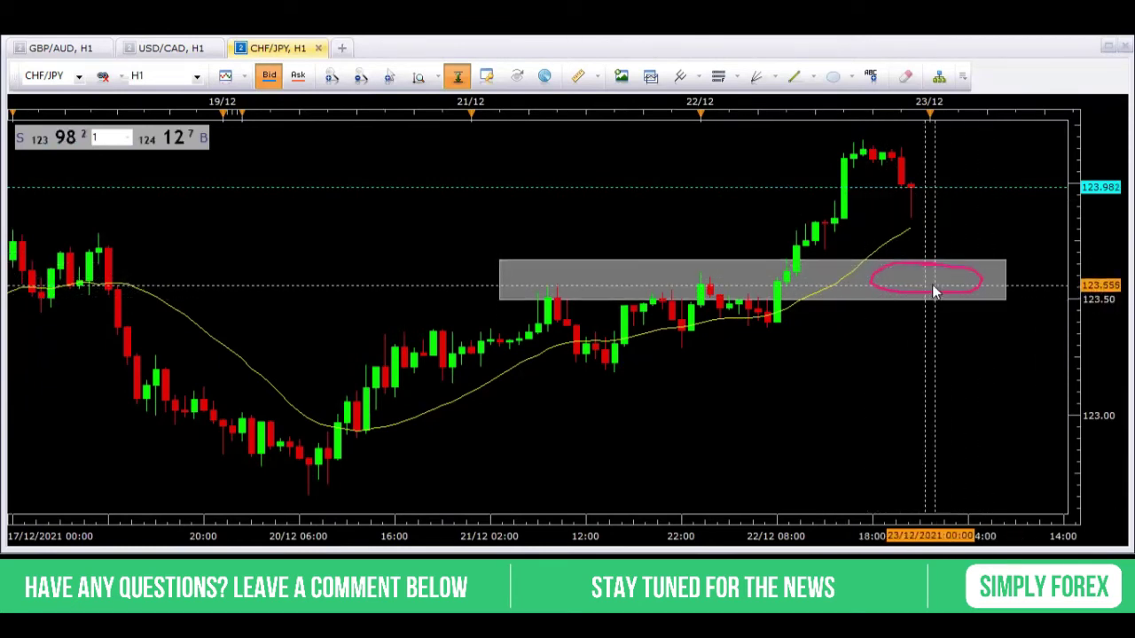
left_click_drag(931, 286, 959, 159)
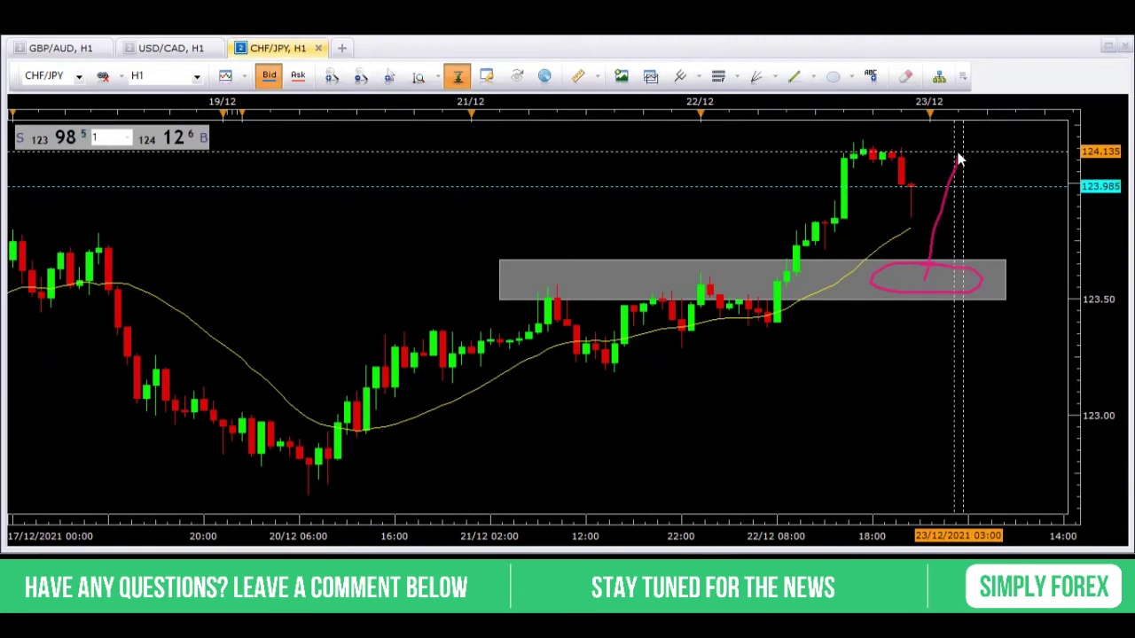
left_click_drag(959, 158, 966, 114)
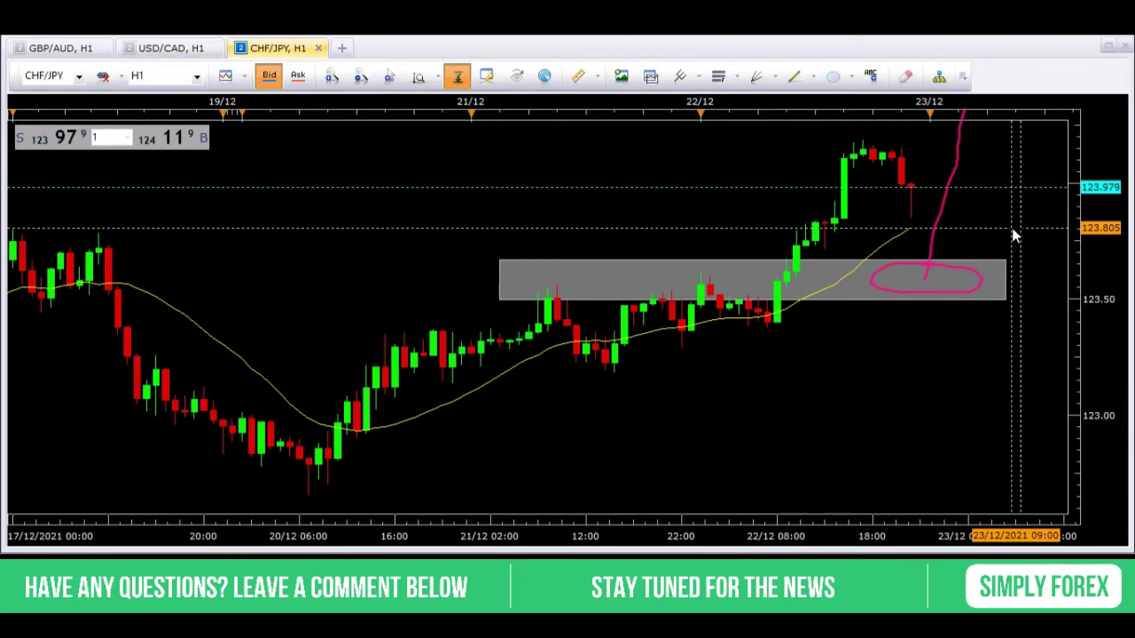
Step: Erase the CHF/JPY bounce sketch from the chart
key("Escape")
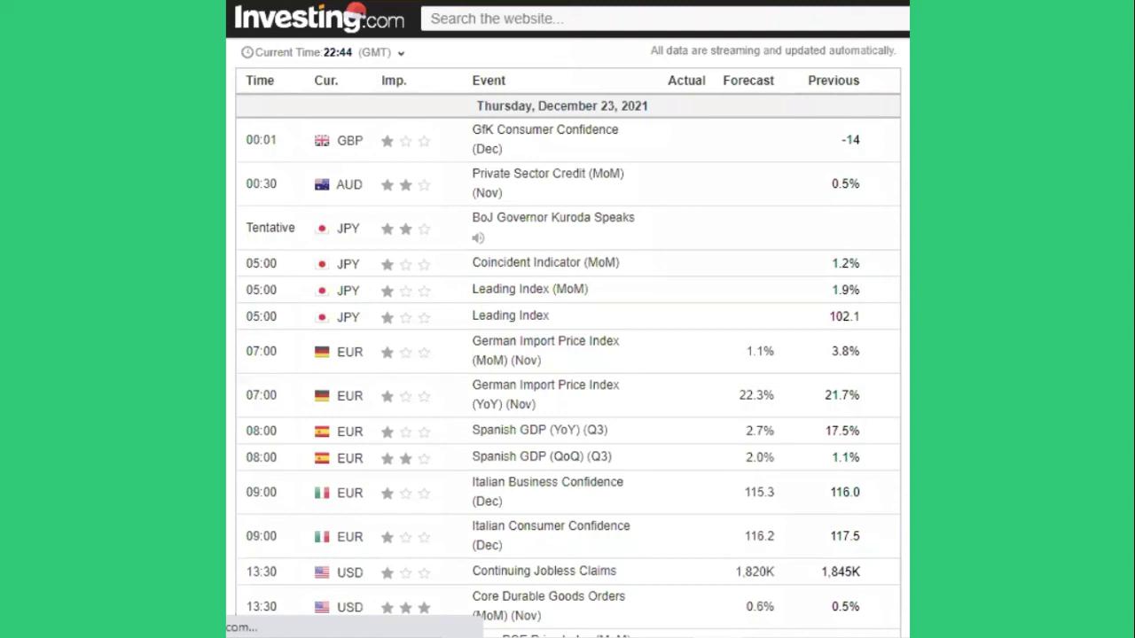
scroll(418, 207, "down", 5)
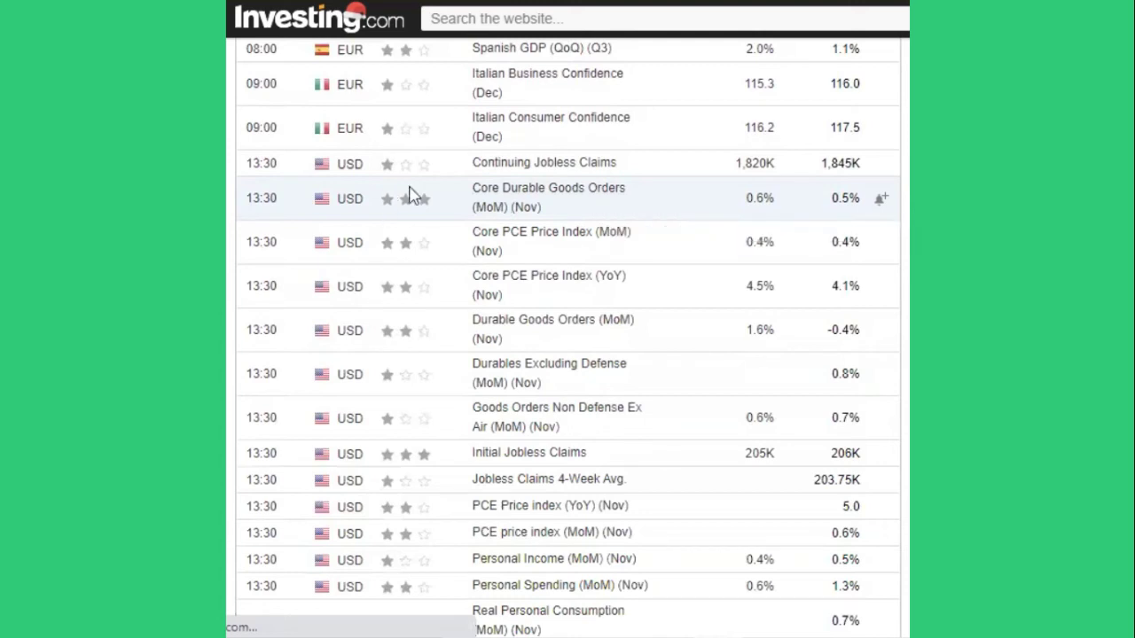
mouse_move(412, 215)
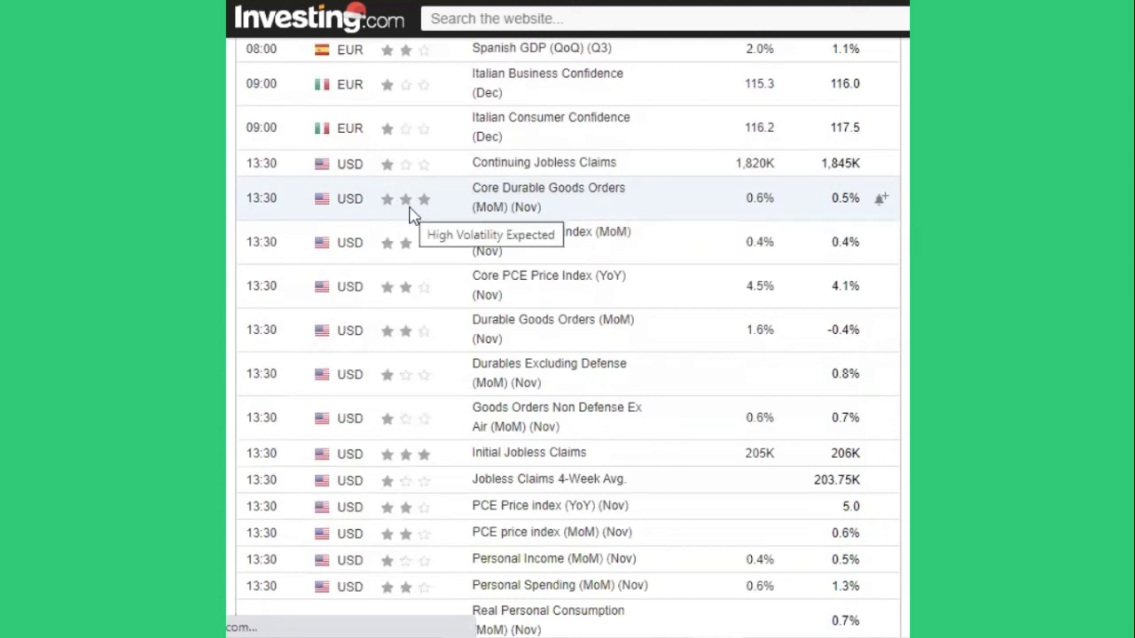
scroll(413, 216, "down", 1)
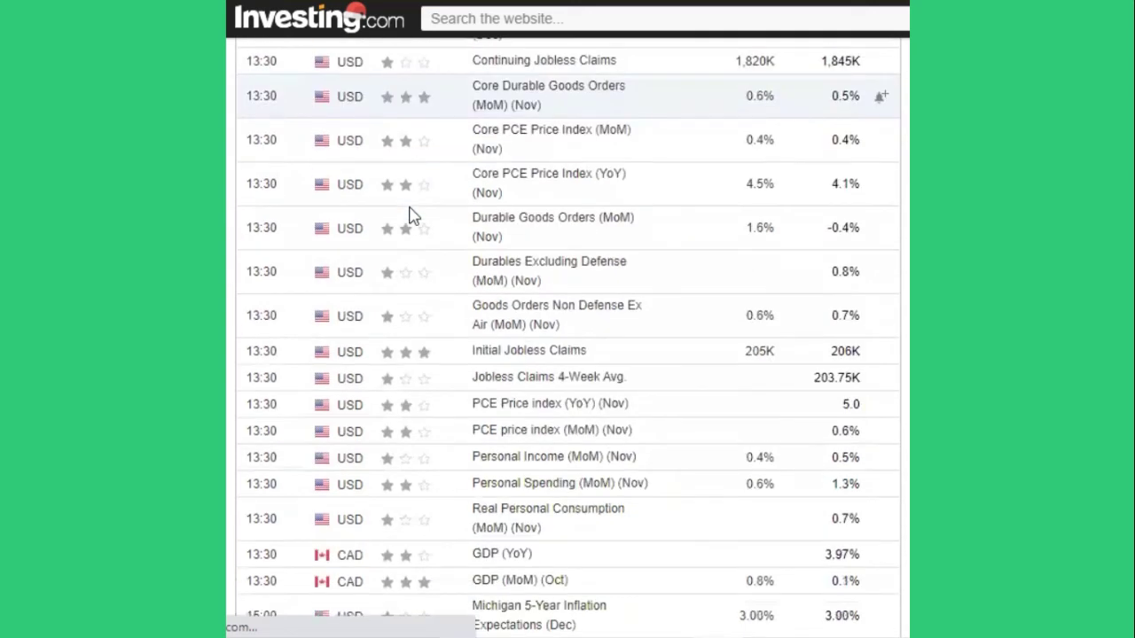
scroll(413, 216, "down", 1)
scroll(408, 200, "down", 1)
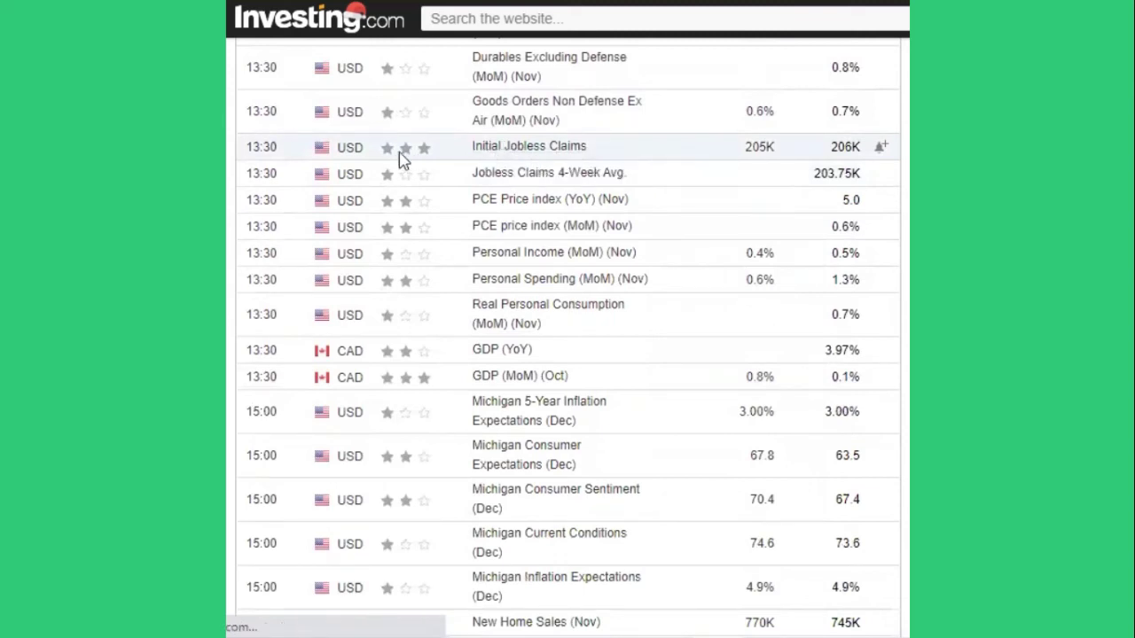
mouse_move(400, 157)
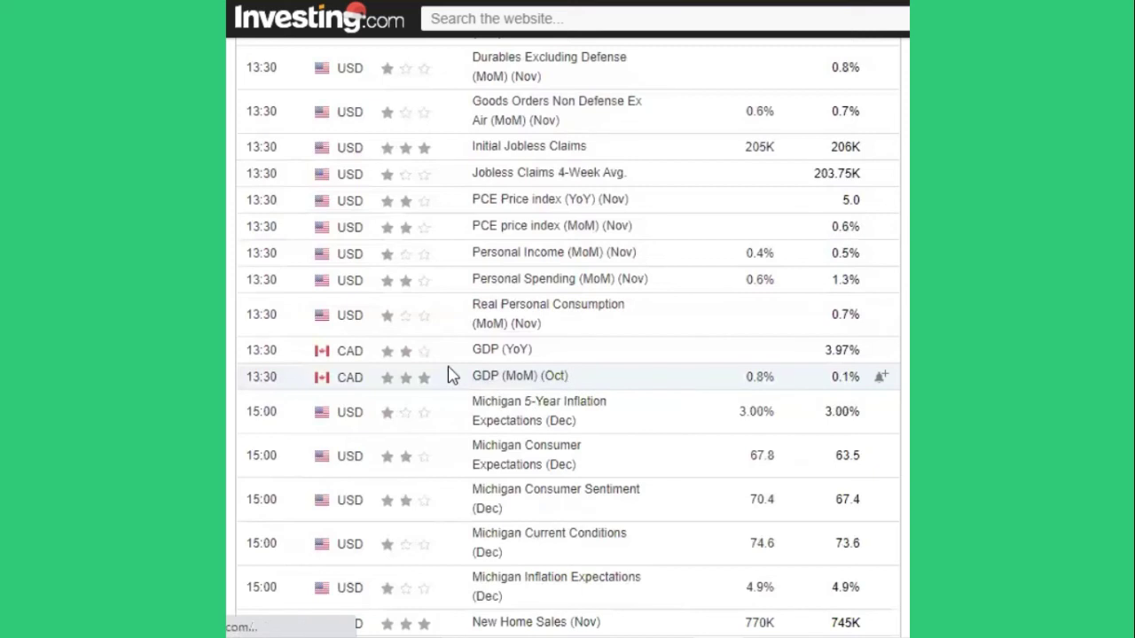
scroll(448, 372, "down", 1)
scroll(448, 372, "down", 3)
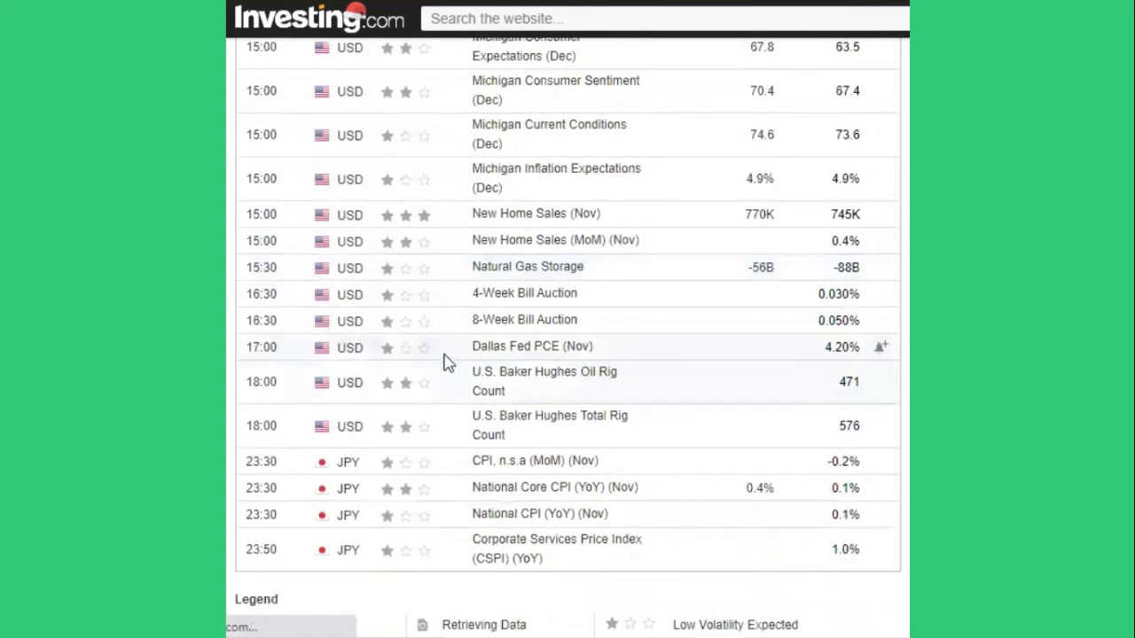
mouse_move(274, 213)
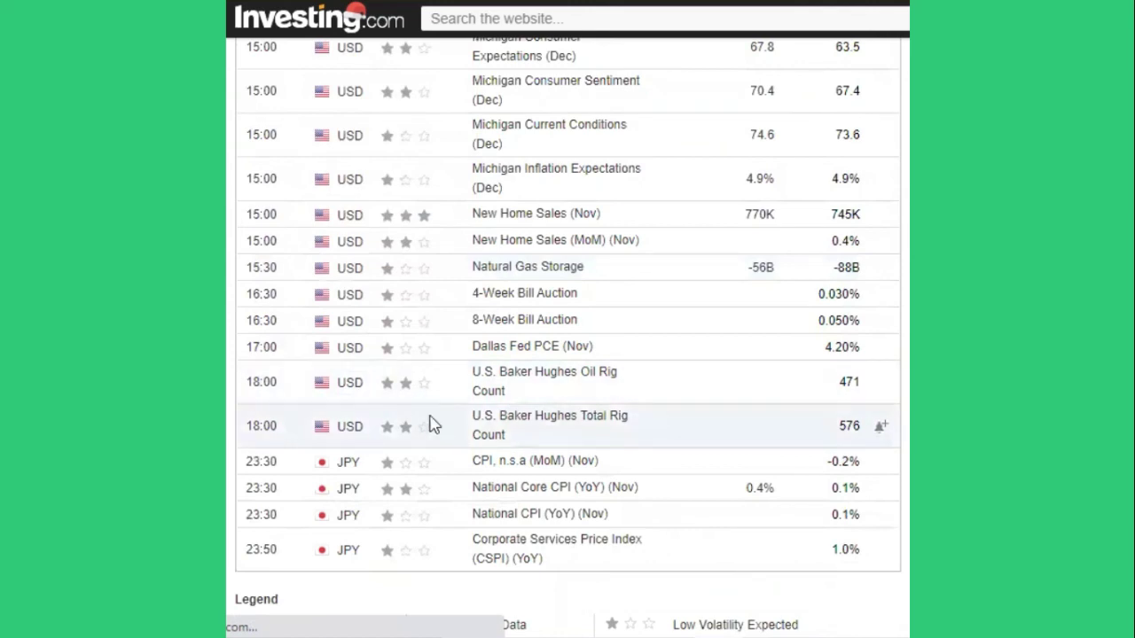
mouse_move(398, 391)
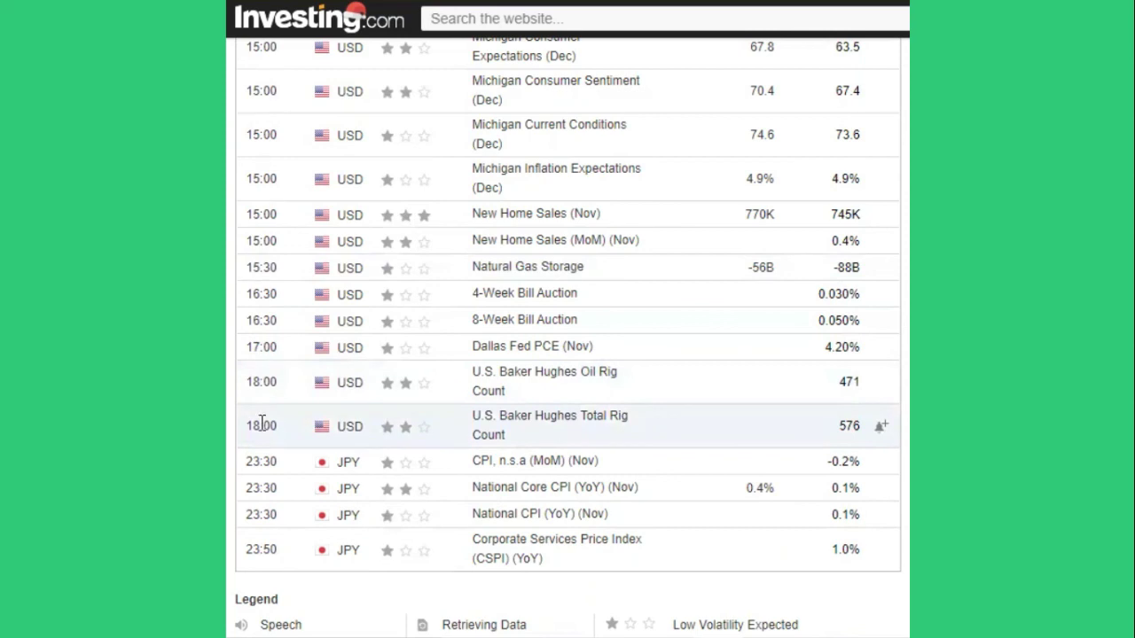
mouse_move(262, 424)
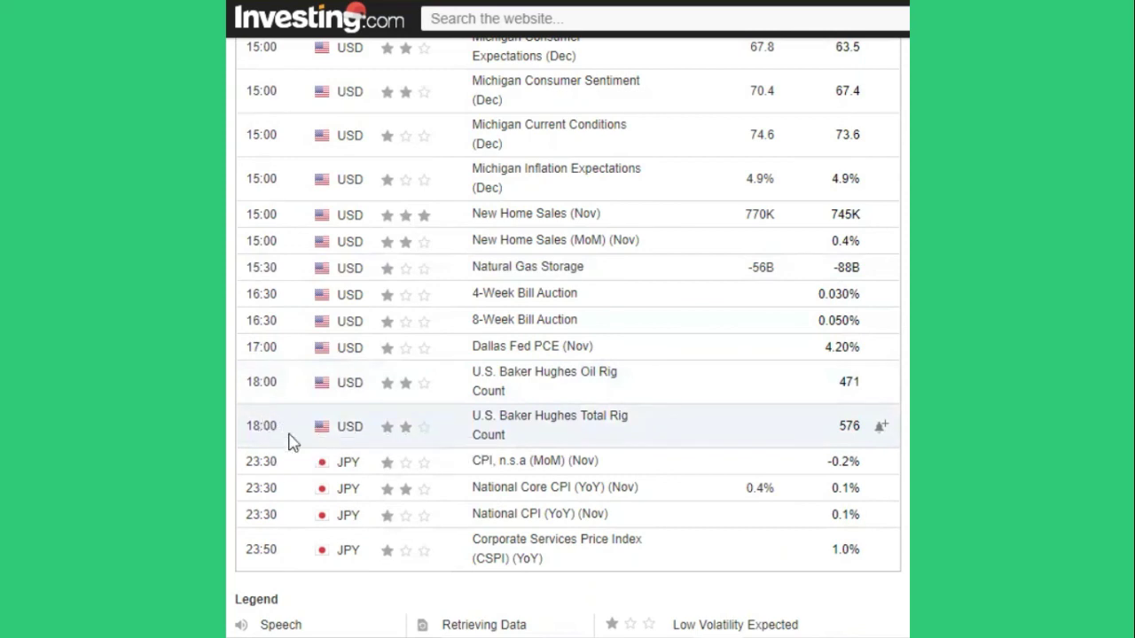